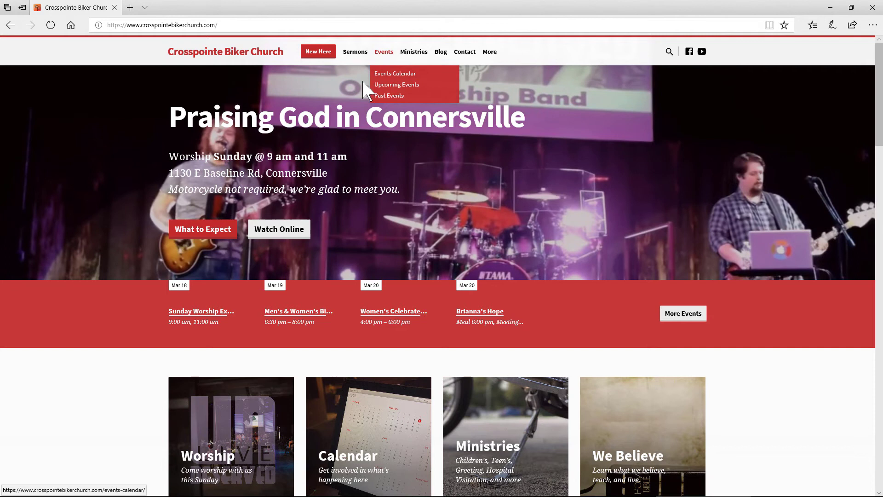
{"action": "scroll", "coordinate": [385, 290], "scroll_direction": "down", "scroll_amount": 2}
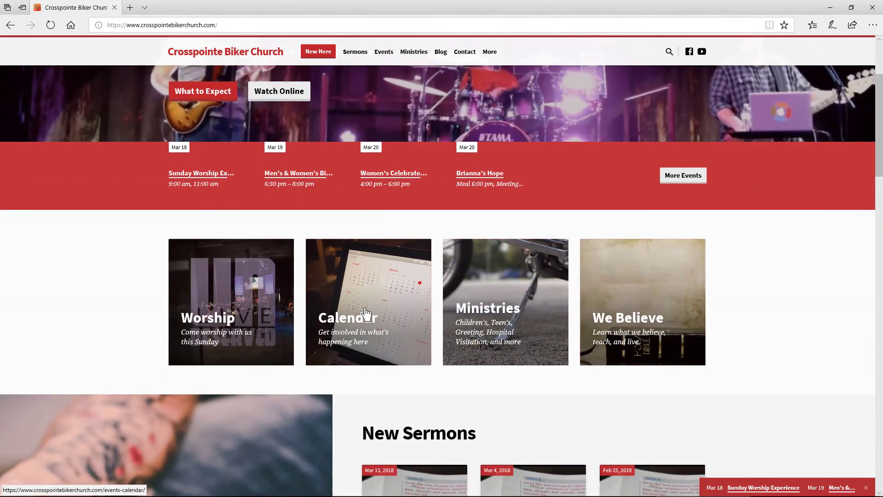
{"action": "scroll", "coordinate": [364, 312], "scroll_direction": "up", "scroll_amount": 2}
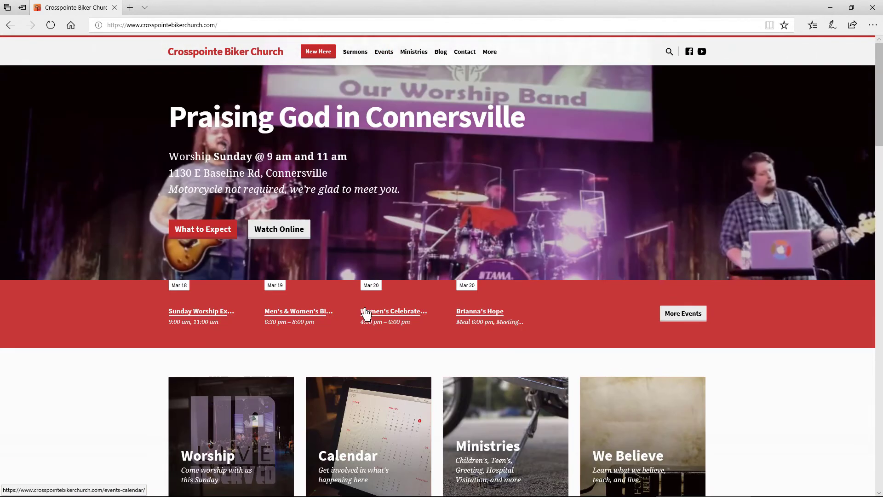
Go to the events calendar, page ahead to April and May 2018, then back to March 2018
{"action": "left_click", "coordinate": [385, 57]}
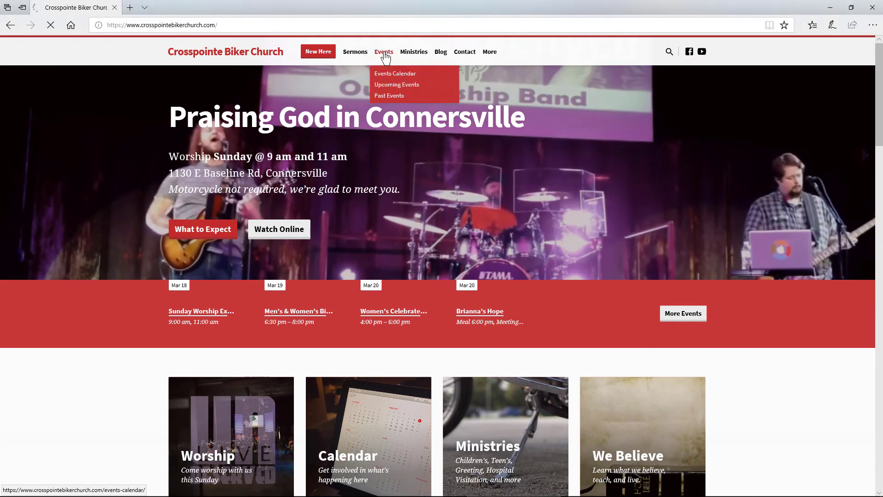
{"action": "scroll", "coordinate": [462, 249], "scroll_direction": "down", "scroll_amount": 2}
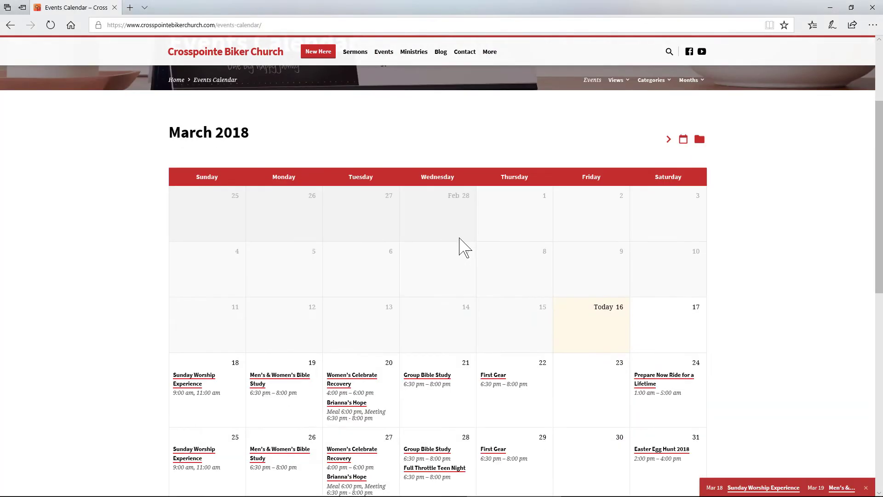
{"action": "scroll", "coordinate": [462, 245], "scroll_direction": "down", "scroll_amount": 2}
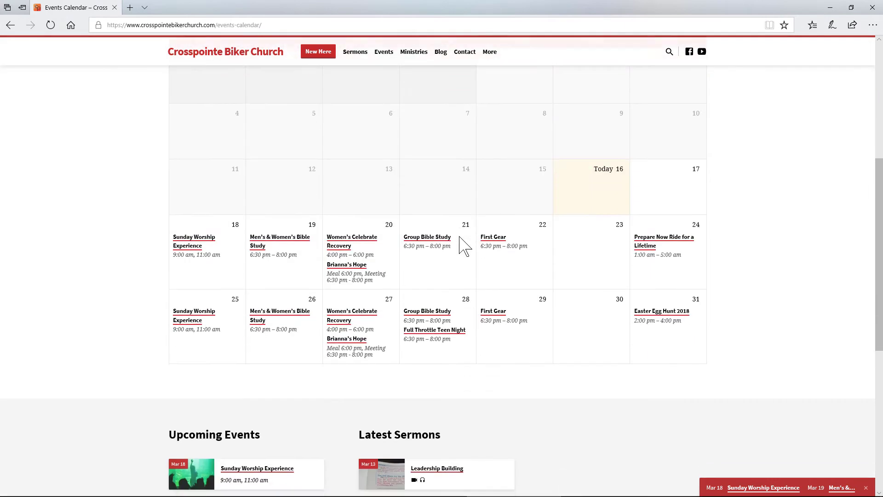
{"action": "scroll", "coordinate": [463, 245], "scroll_direction": "up", "scroll_amount": 1}
{"action": "scroll", "coordinate": [462, 245], "scroll_direction": "up", "scroll_amount": 1}
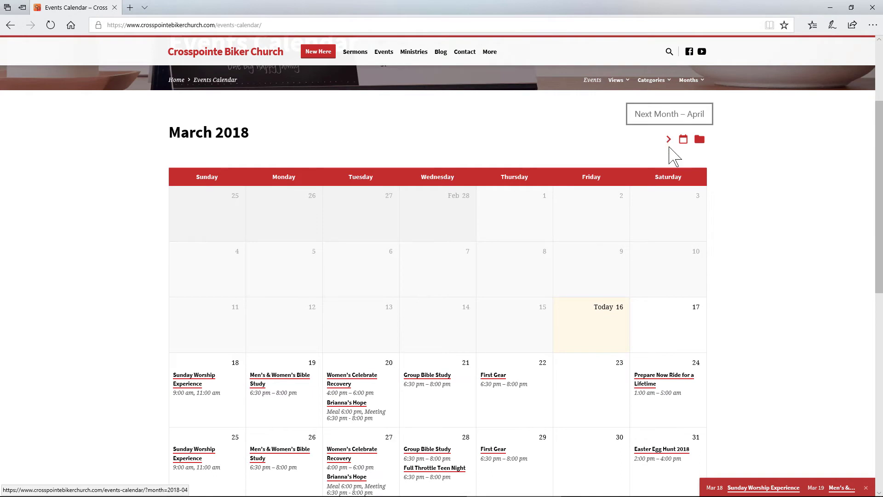
{"action": "left_click", "coordinate": [669, 141]}
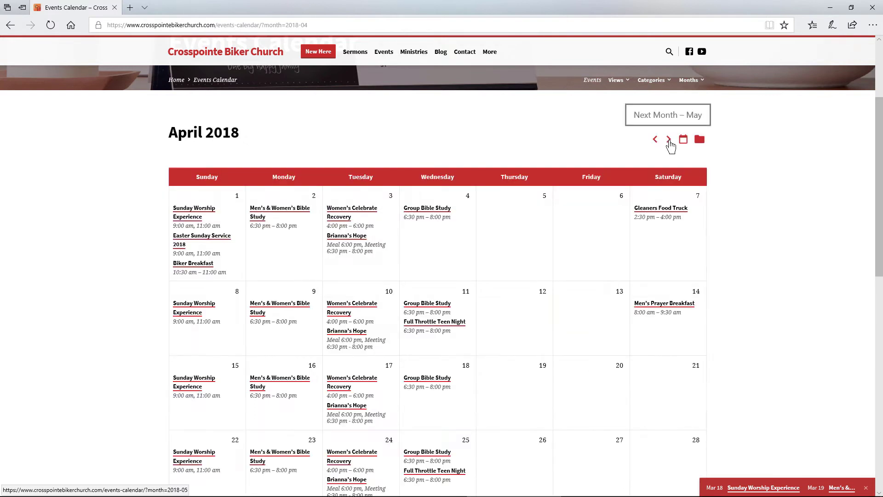
{"action": "left_click", "coordinate": [668, 141]}
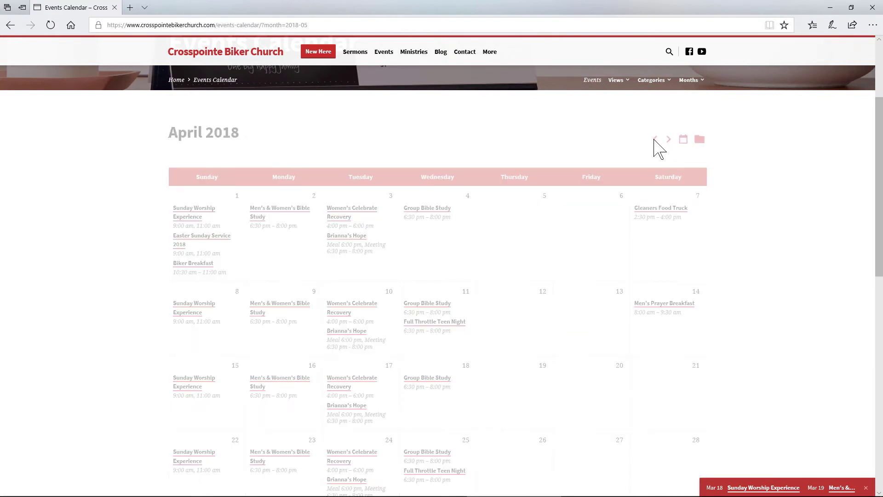
{"action": "left_click", "coordinate": [655, 141]}
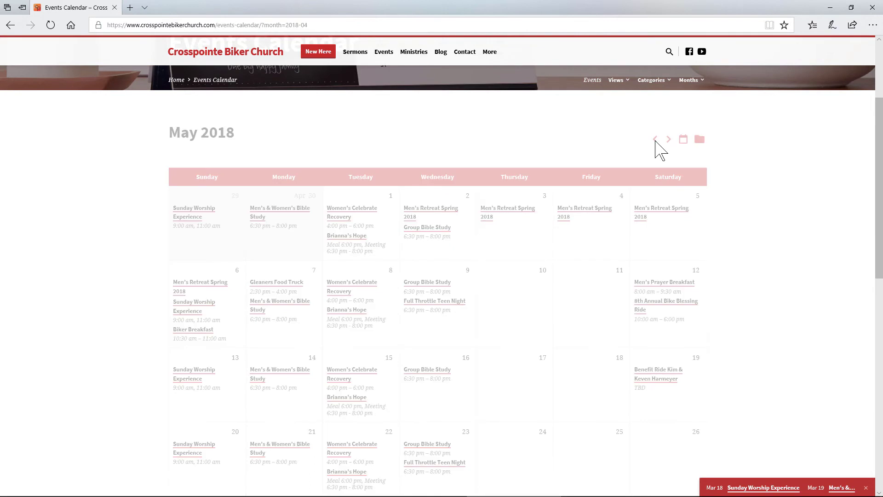
{"action": "left_click", "coordinate": [656, 144]}
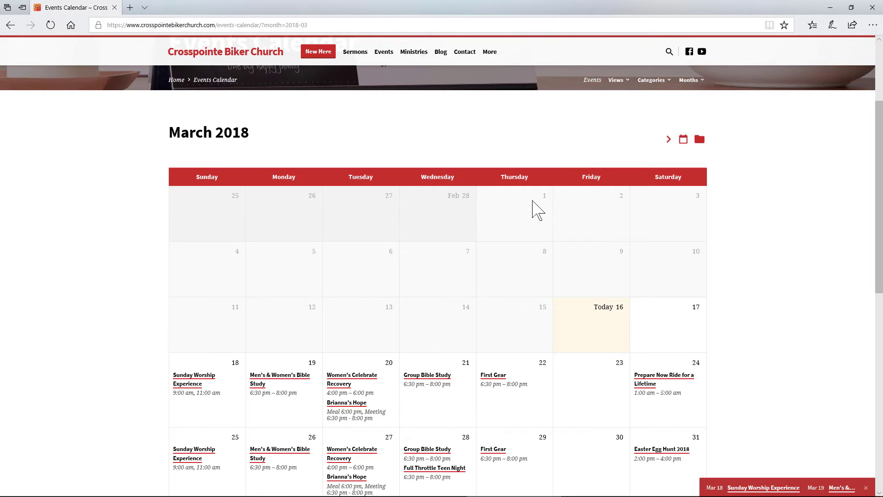
{"action": "scroll", "coordinate": [537, 210], "scroll_direction": "down", "scroll_amount": 1}
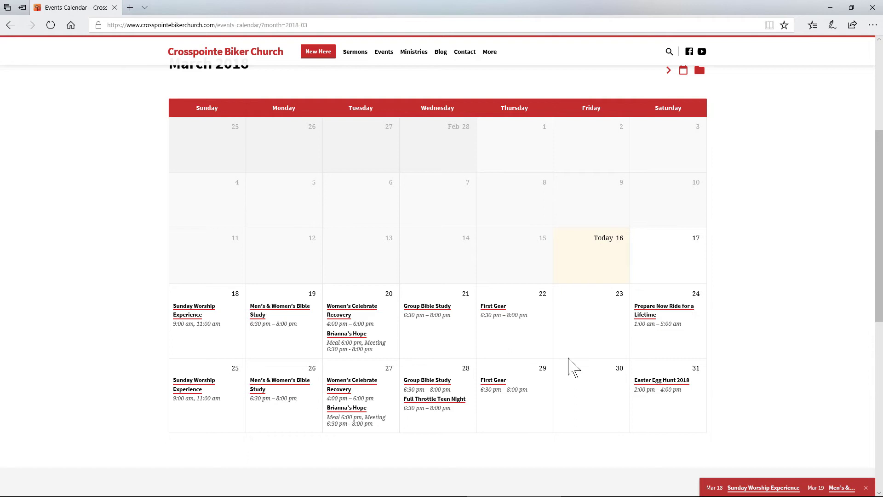
{"action": "scroll", "coordinate": [572, 367], "scroll_direction": "up", "scroll_amount": 1}
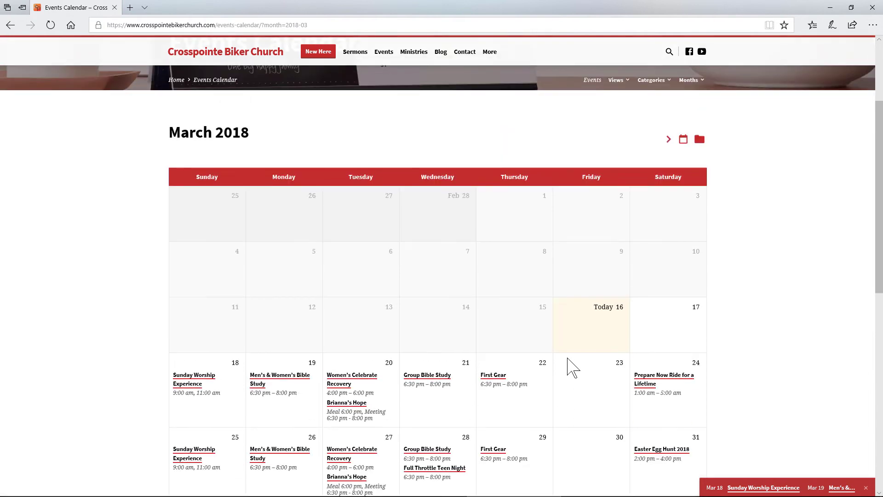
{"action": "scroll", "coordinate": [572, 368], "scroll_direction": "up", "scroll_amount": 1}
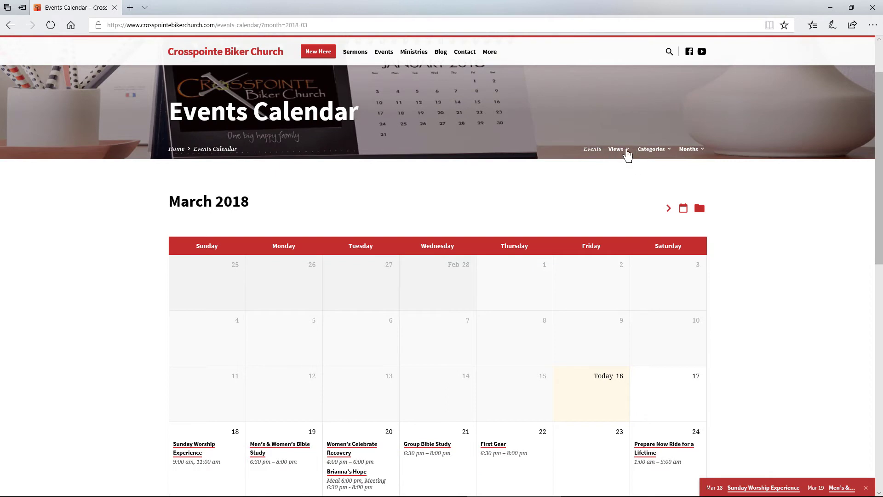
Show upcoming events as a card list and move to its second page
{"action": "left_click", "coordinate": [628, 151]}
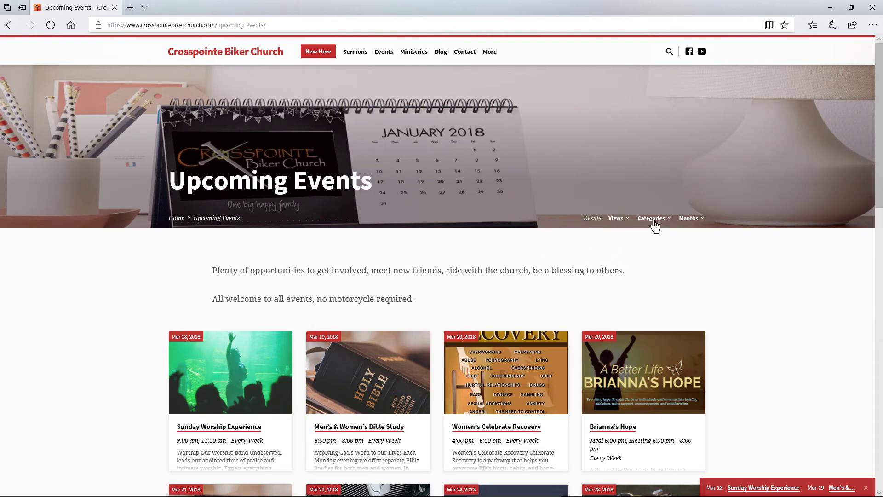
{"action": "scroll", "coordinate": [587, 273], "scroll_direction": "down", "scroll_amount": 2}
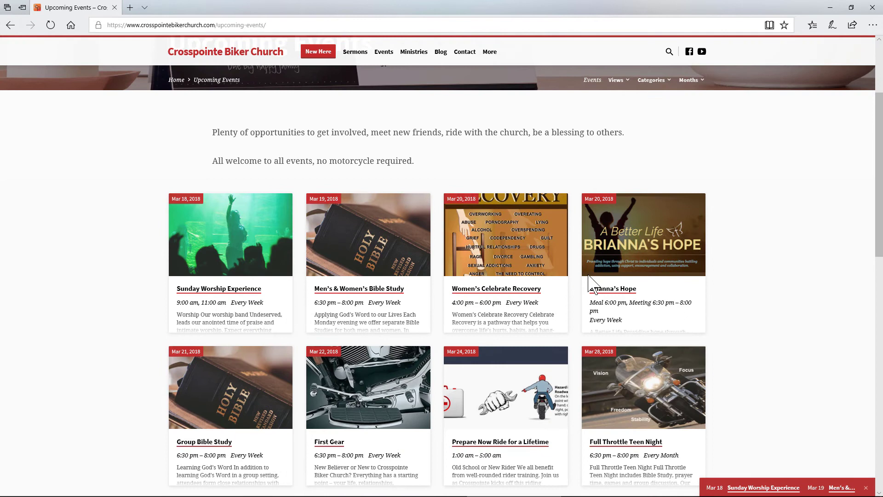
{"action": "scroll", "coordinate": [587, 273], "scroll_direction": "down", "scroll_amount": 2}
{"action": "scroll", "coordinate": [498, 295], "scroll_direction": "down", "scroll_amount": 1}
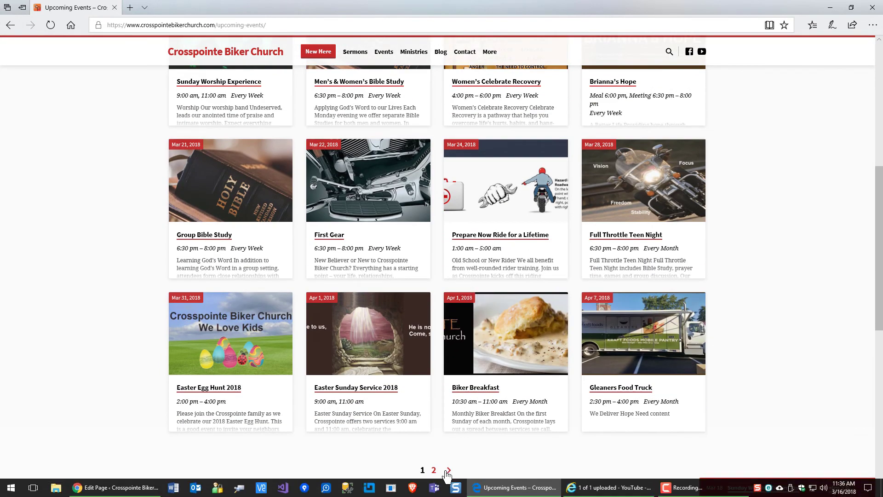
{"action": "left_click", "coordinate": [434, 471]}
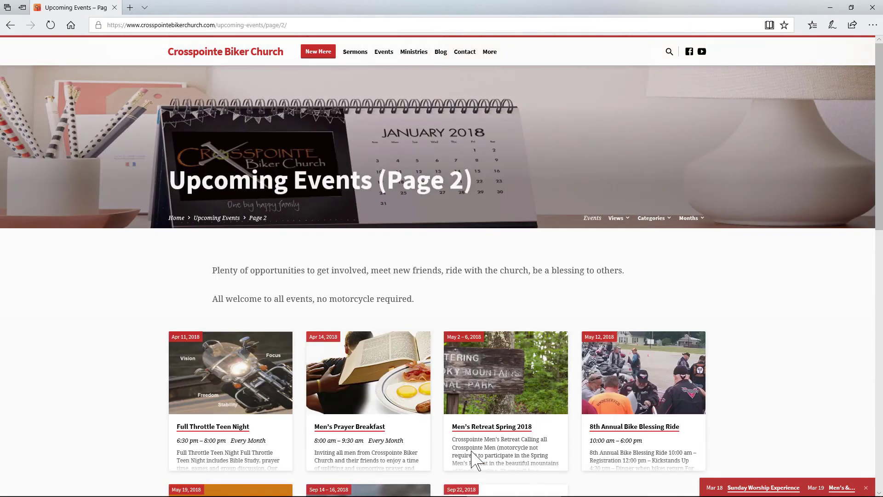
{"action": "scroll", "coordinate": [477, 461], "scroll_direction": "down", "scroll_amount": 3}
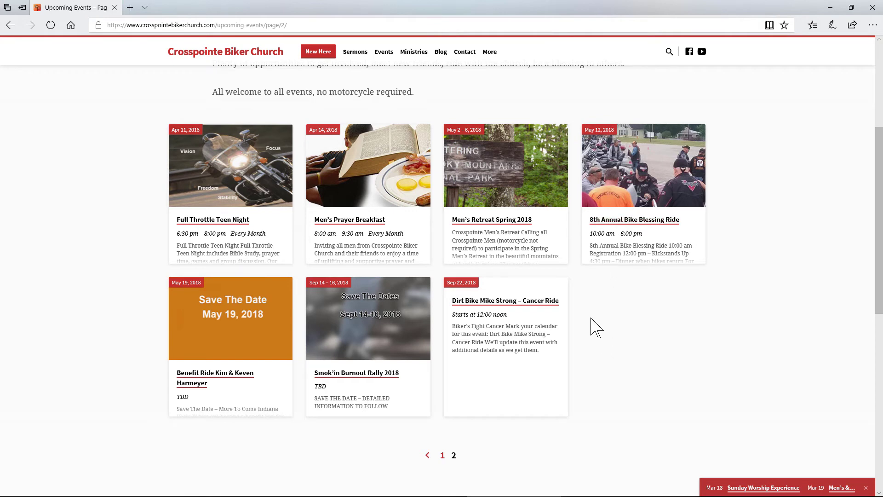
{"action": "scroll", "coordinate": [596, 328], "scroll_direction": "up", "scroll_amount": 3}
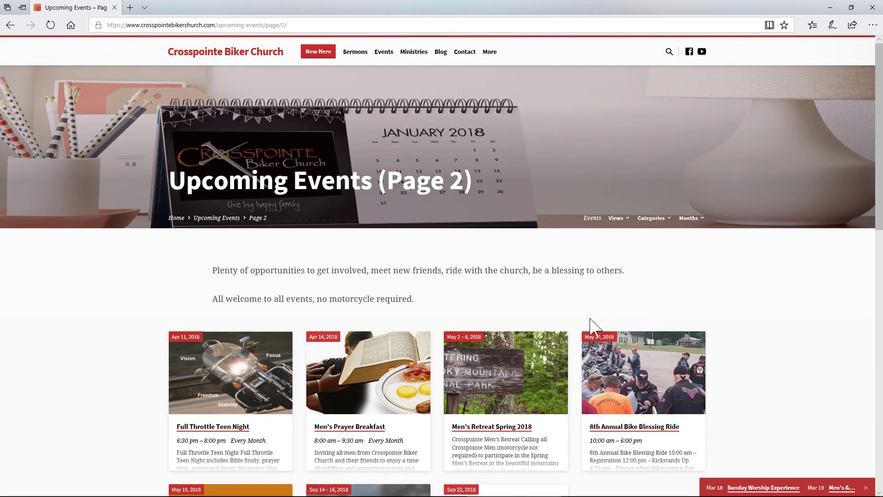
Switch back to the March 2018 calendar view and bring up the event categories list
{"action": "left_click", "coordinate": [620, 220]}
{"action": "mouse_move", "coordinate": [617, 219]}
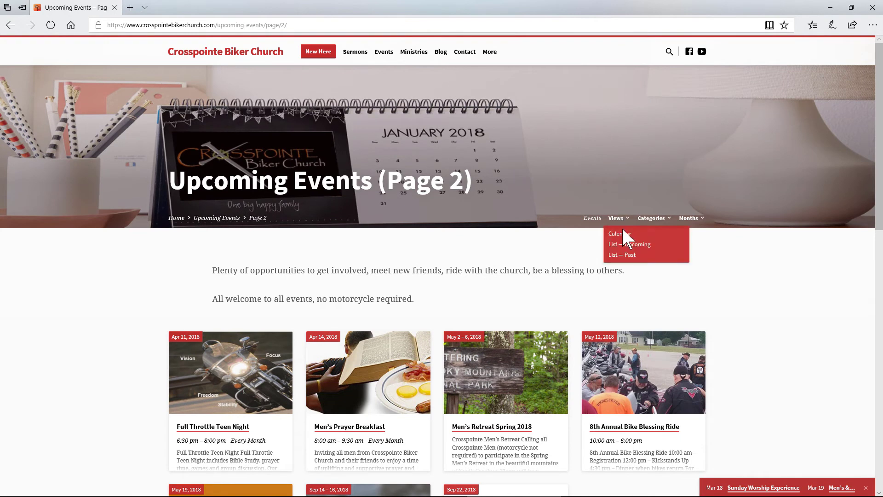
{"action": "left_click", "coordinate": [623, 230]}
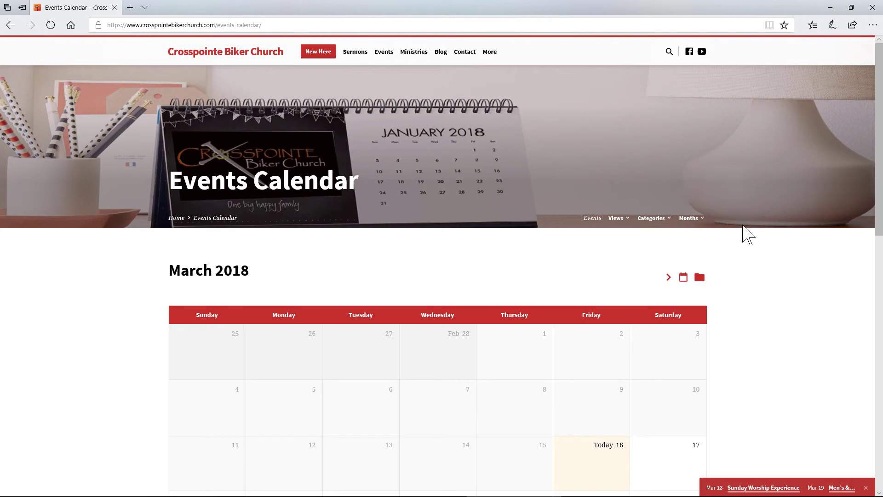
{"action": "left_click", "coordinate": [662, 223]}
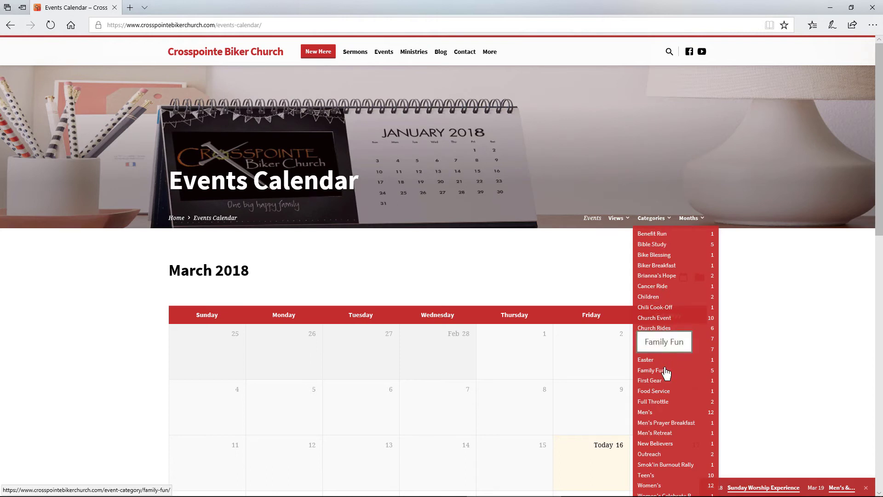
{"action": "left_click", "coordinate": [652, 329]}
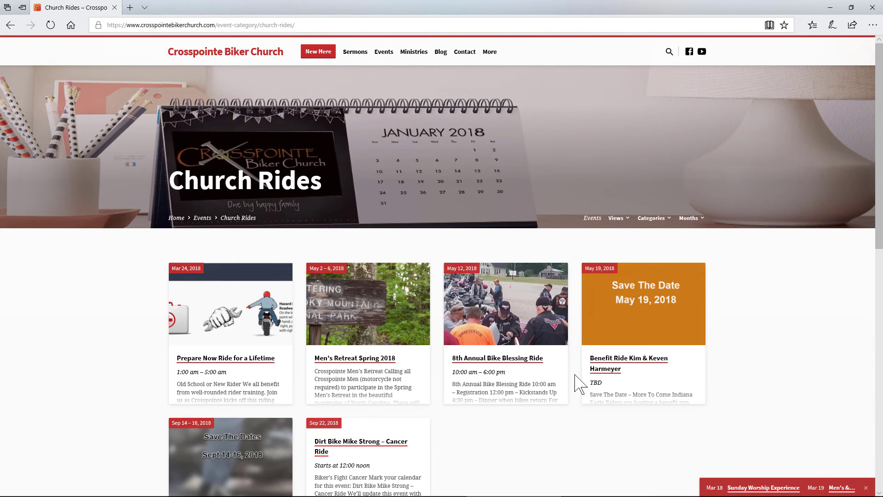
{"action": "scroll", "coordinate": [579, 384], "scroll_direction": "down", "scroll_amount": 2}
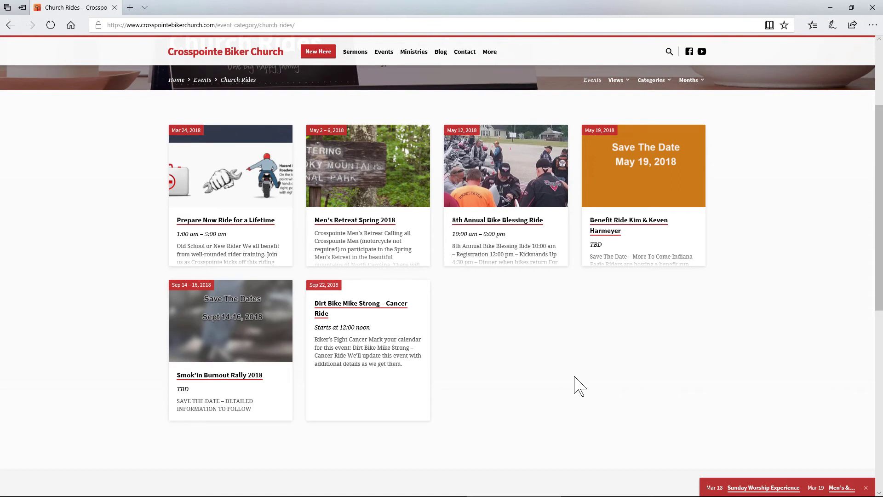
{"action": "left_click", "coordinate": [296, 25]}
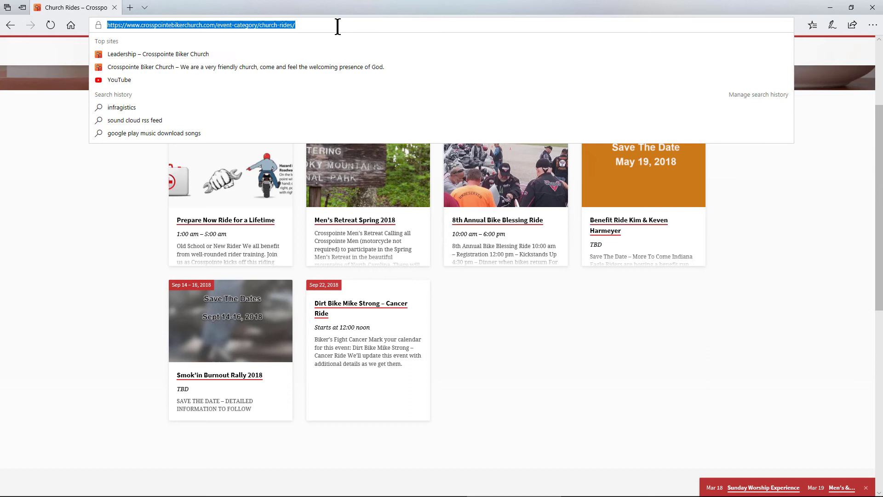
{"action": "left_click", "coordinate": [531, 314]}
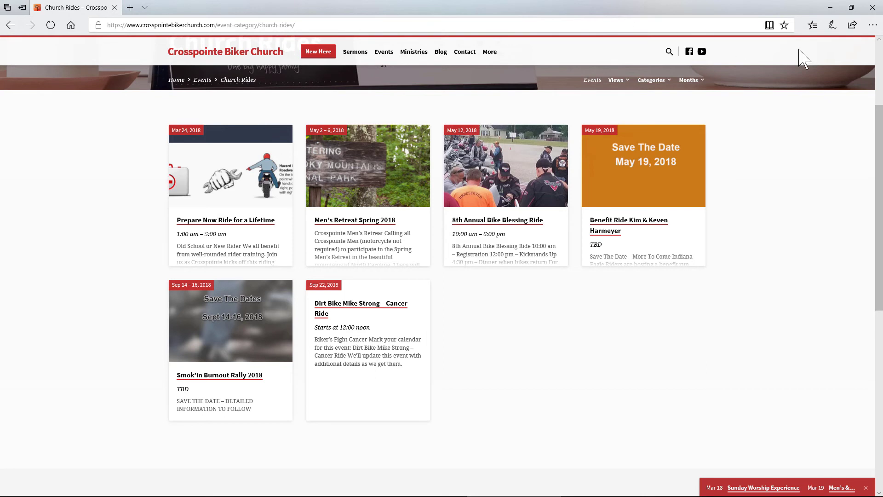
Add the Church Rides page to Edge favorites as 'CPBC Rides'
{"action": "left_click", "coordinate": [784, 26]}
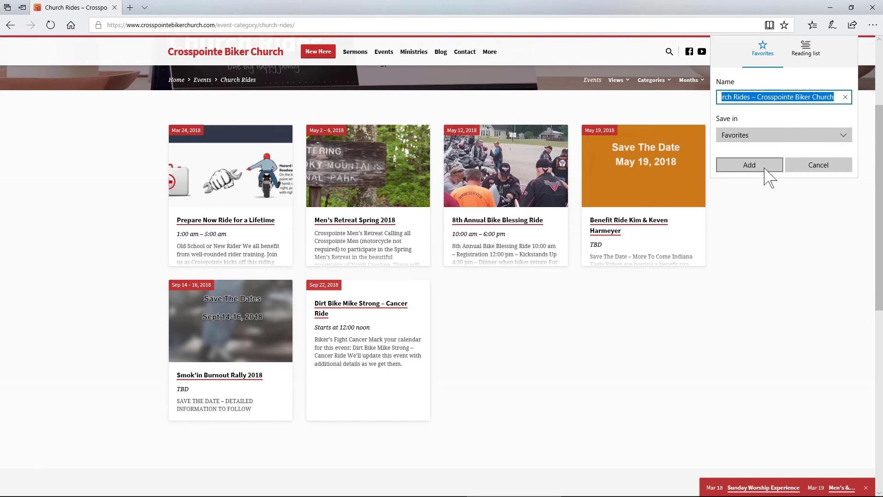
{"action": "type", "text": "CPBC Rides"}
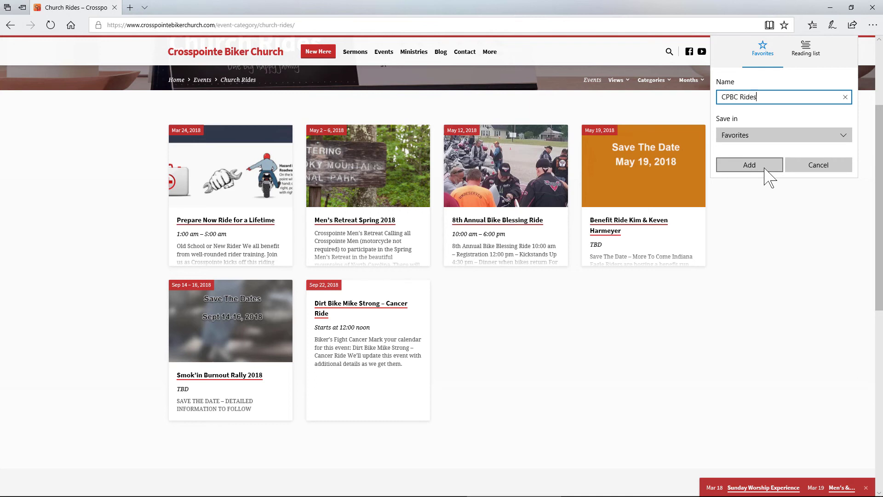
{"action": "left_click", "coordinate": [749, 165]}
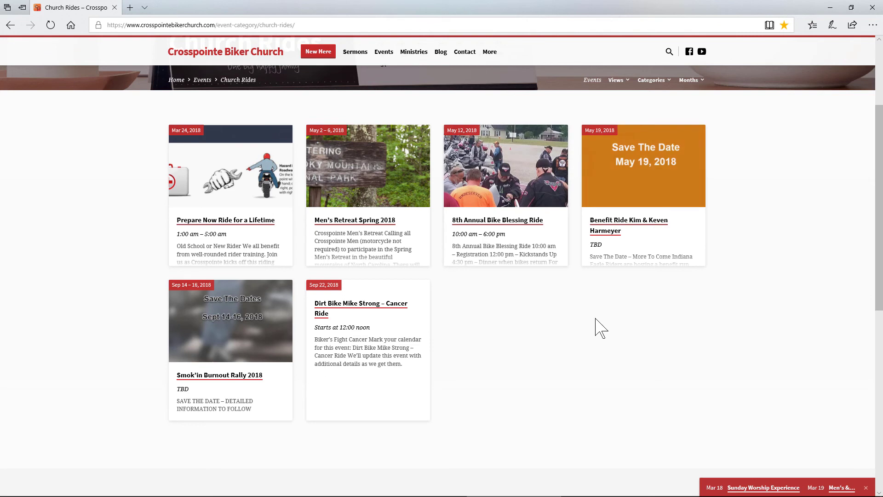
{"action": "scroll", "coordinate": [598, 329], "scroll_direction": "up", "scroll_amount": 2}
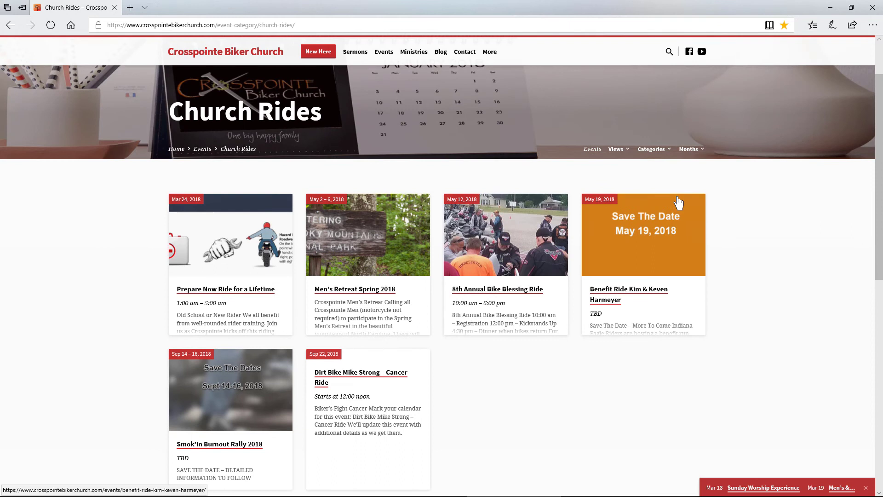
Filter the events to the Women's category and browse its cards
{"action": "left_click", "coordinate": [659, 154]}
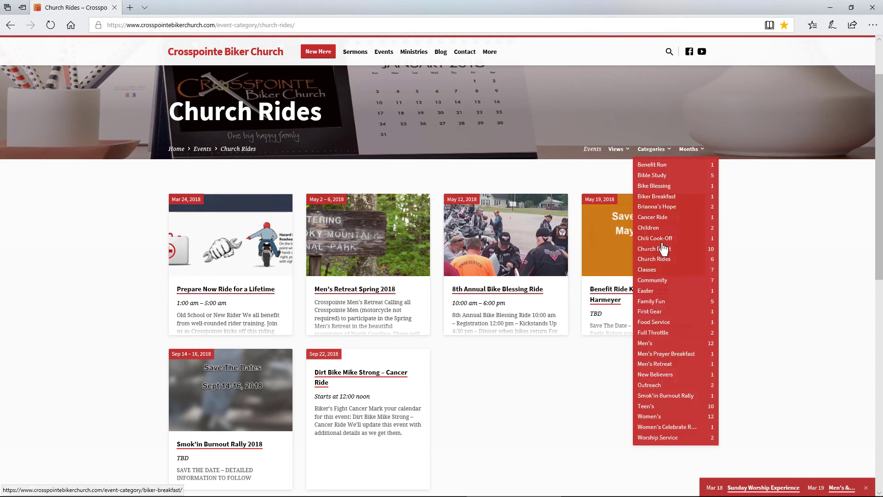
{"action": "left_click", "coordinate": [649, 421]}
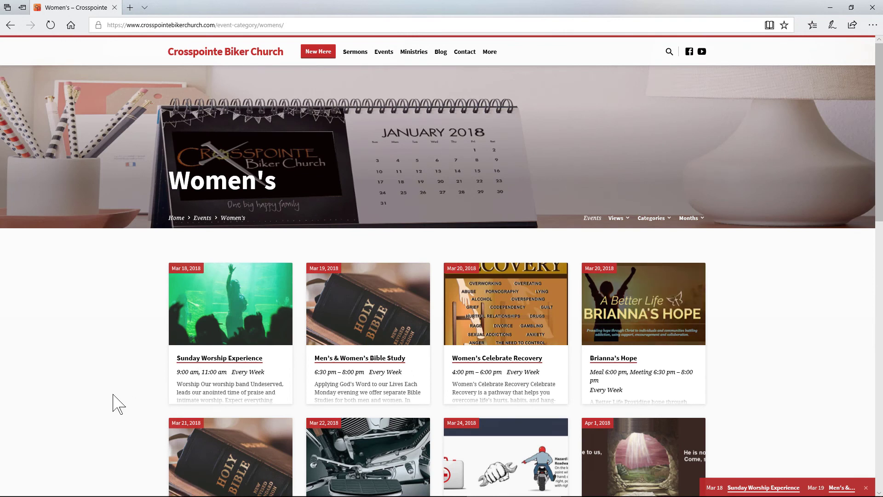
{"action": "scroll", "coordinate": [118, 404], "scroll_direction": "down", "scroll_amount": 2}
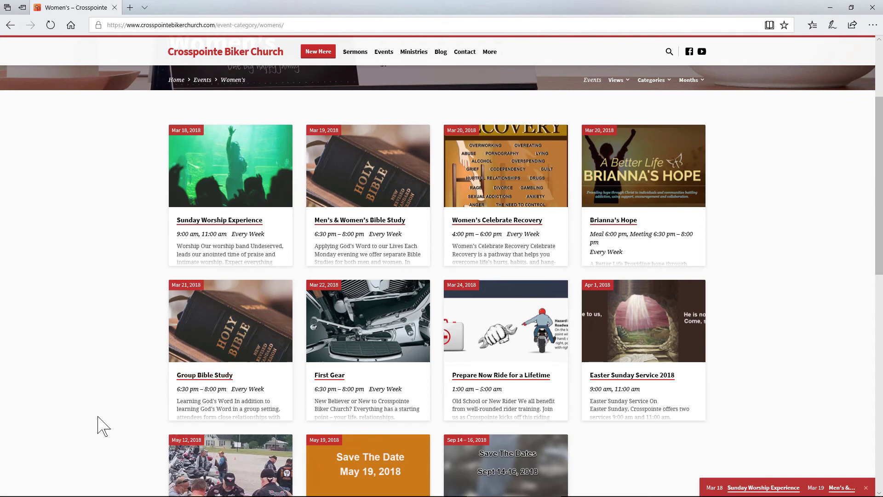
{"action": "scroll", "coordinate": [100, 427], "scroll_direction": "down", "scroll_amount": 1}
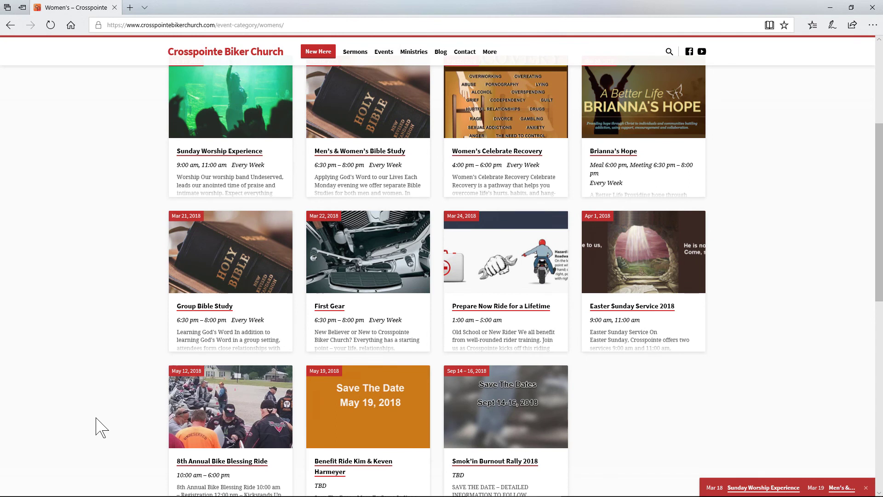
{"action": "scroll", "coordinate": [100, 427], "scroll_direction": "up", "scroll_amount": 2}
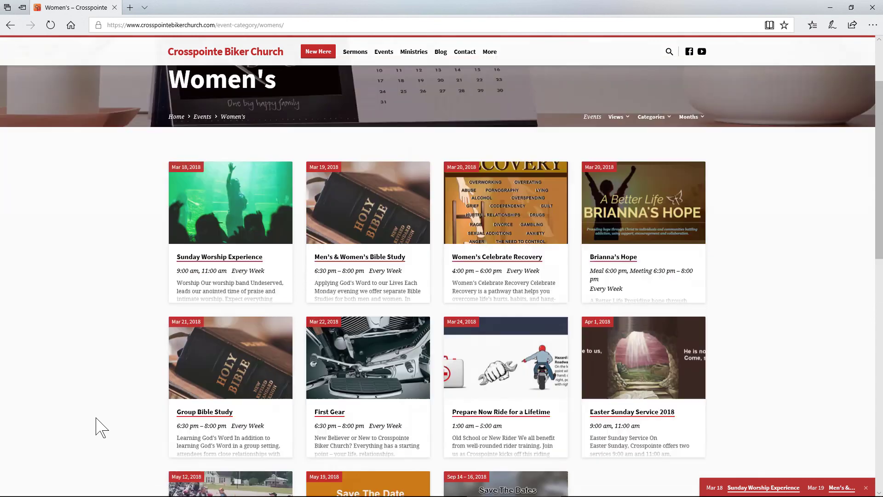
{"action": "scroll", "coordinate": [100, 428], "scroll_direction": "up", "scroll_amount": 1}
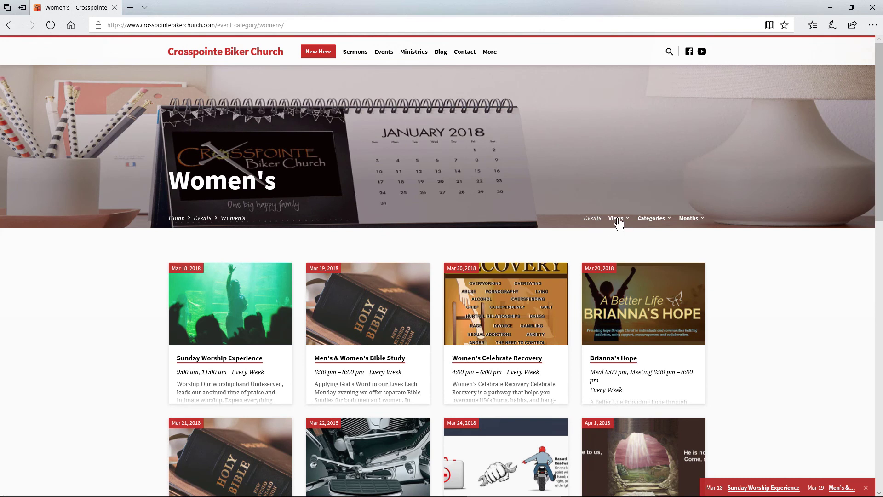
Return to the main events calendar and jump it to June 2018
{"action": "left_click", "coordinate": [202, 220]}
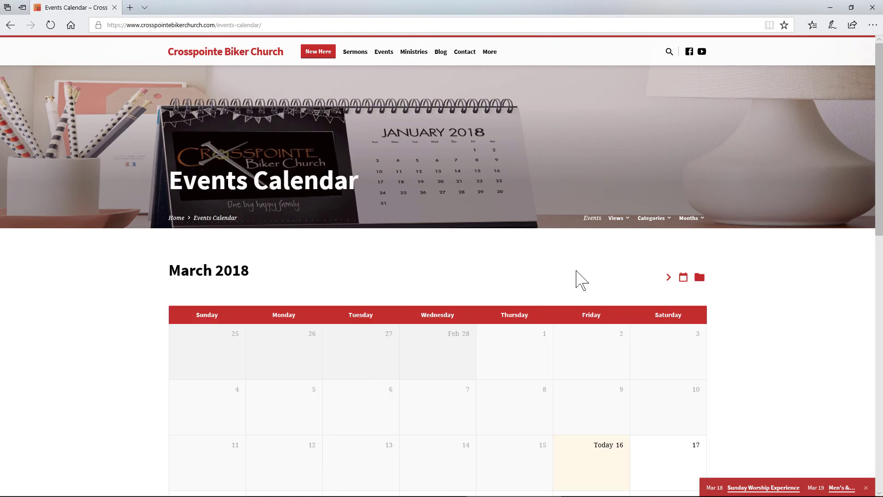
{"action": "left_click", "coordinate": [703, 221]}
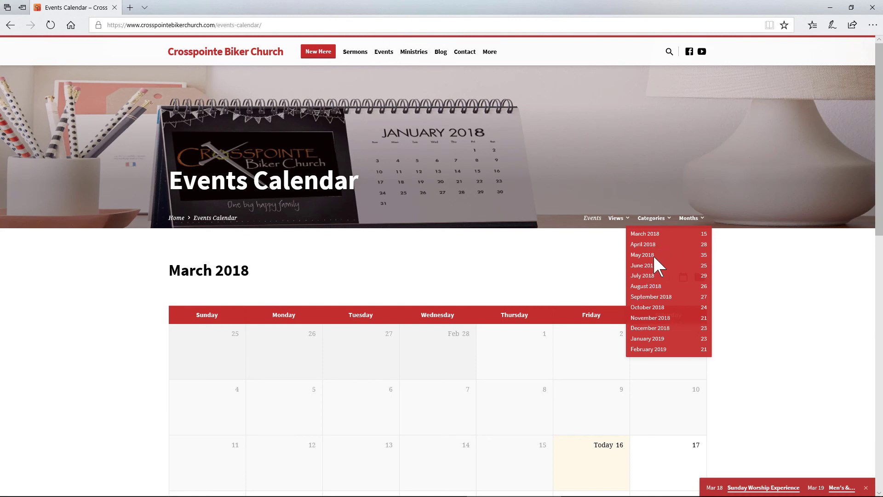
{"action": "left_click", "coordinate": [645, 269]}
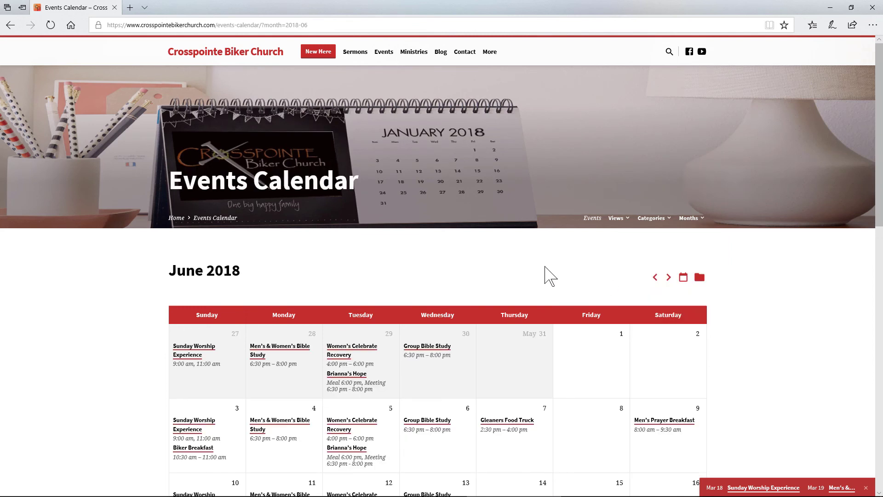
{"action": "scroll", "coordinate": [546, 276], "scroll_direction": "down", "scroll_amount": 2}
{"action": "scroll", "coordinate": [546, 277], "scroll_direction": "down", "scroll_amount": 1}
{"action": "scroll", "coordinate": [545, 276], "scroll_direction": "down", "scroll_amount": 1}
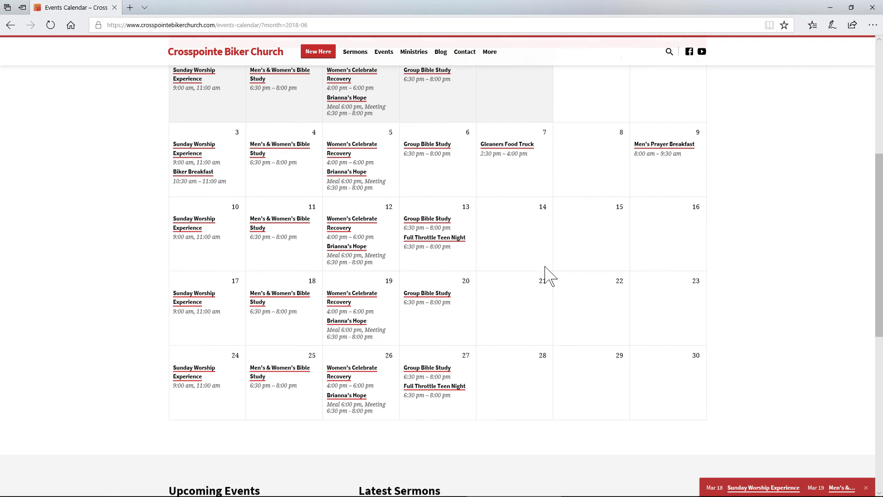
{"action": "scroll", "coordinate": [545, 276], "scroll_direction": "up", "scroll_amount": 1}
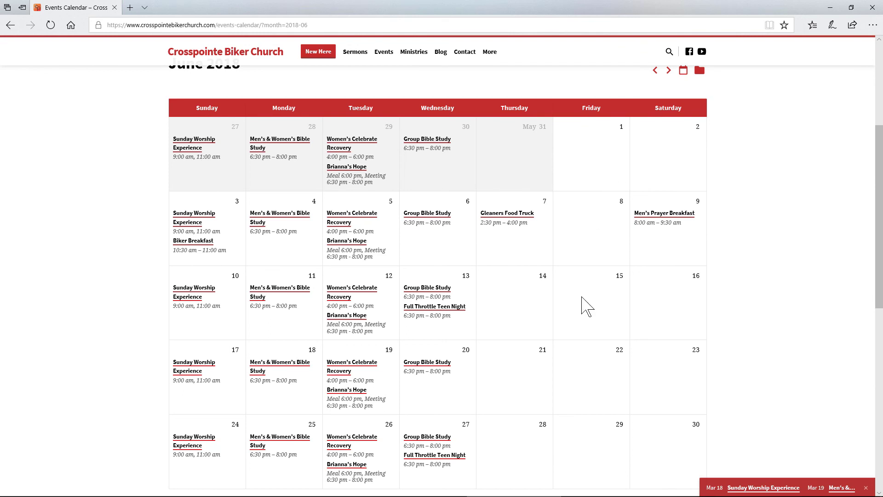
{"action": "scroll", "coordinate": [583, 321], "scroll_direction": "up", "scroll_amount": 3}
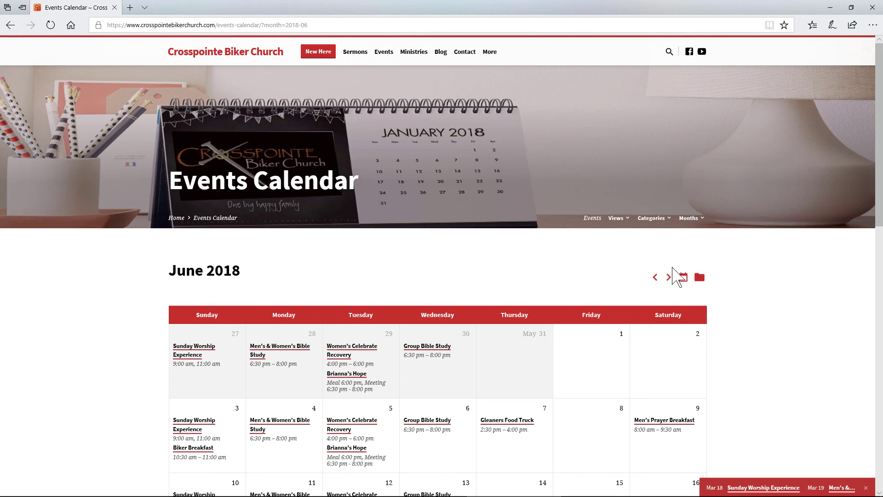
Filter the June 2018 calendar to Bible Study events only
{"action": "left_click", "coordinate": [700, 278]}
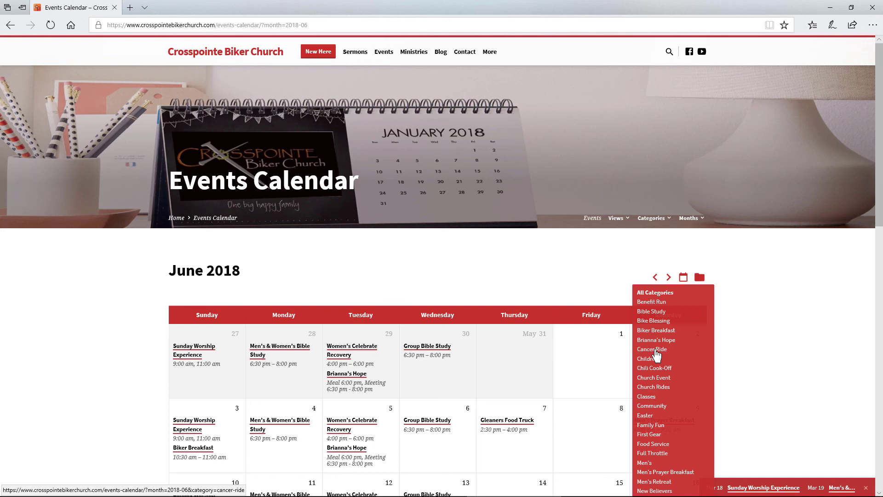
{"action": "left_click", "coordinate": [660, 312]}
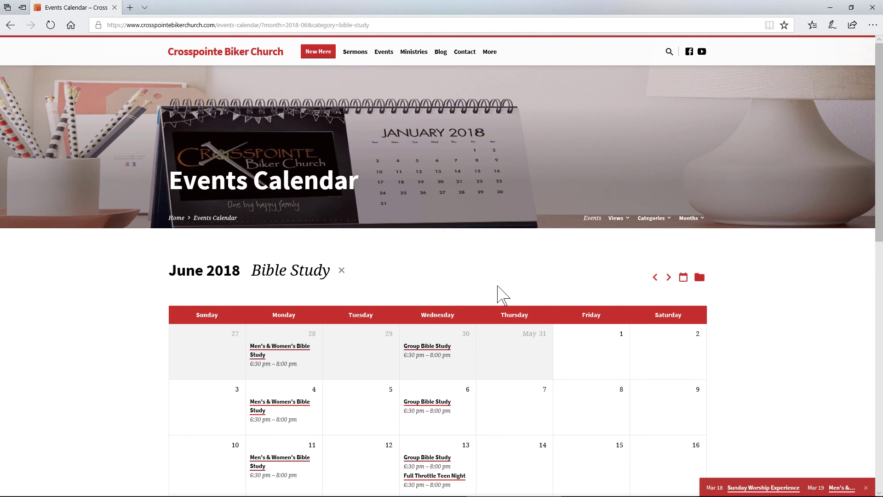
{"action": "scroll", "coordinate": [503, 294], "scroll_direction": "down", "scroll_amount": 2}
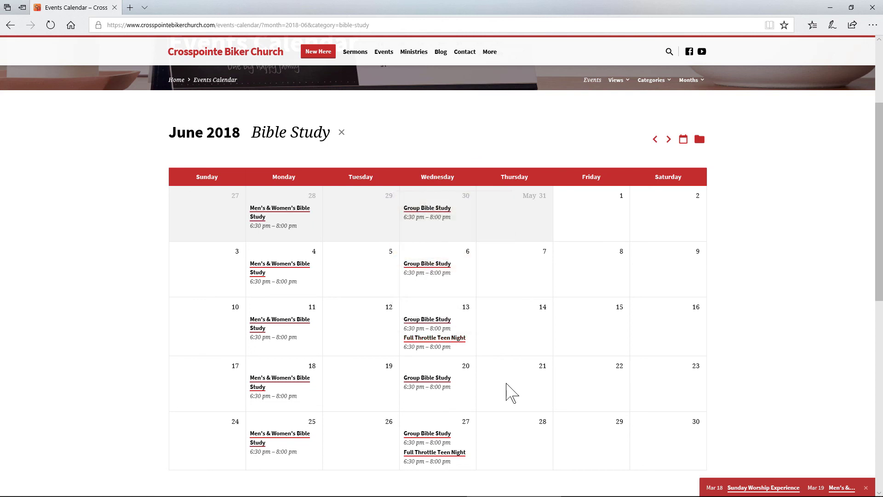
{"action": "scroll", "coordinate": [511, 392], "scroll_direction": "up", "scroll_amount": 2}
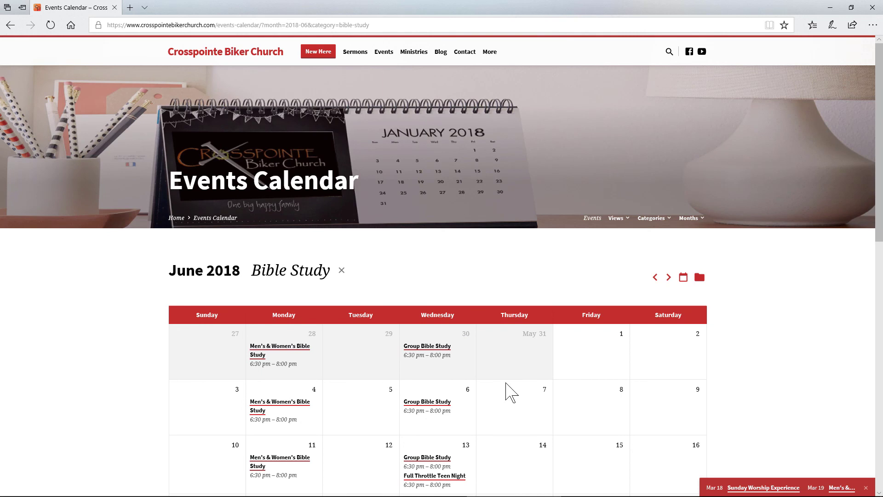